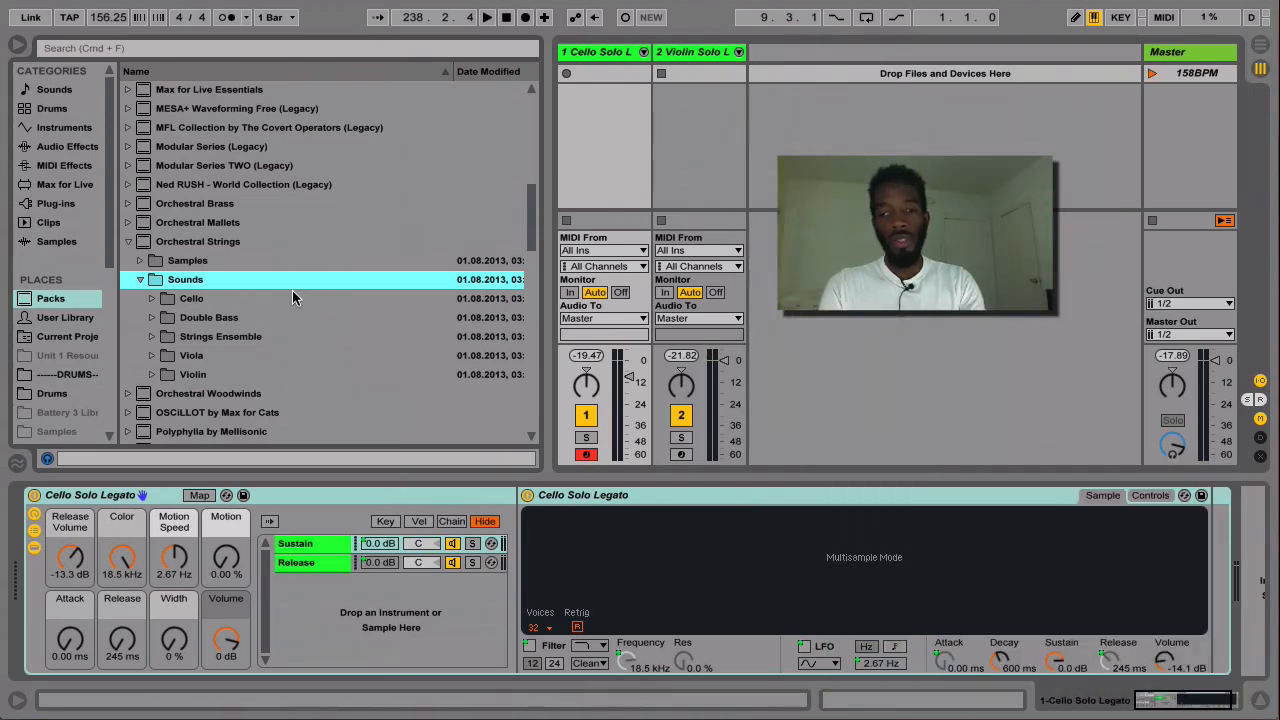
Step: Compare the cello and violin tracks, and preview Violin Solo Legato.adg among the Orchestral Strings violin sounds
left_click(600, 52)
left_click(704, 55)
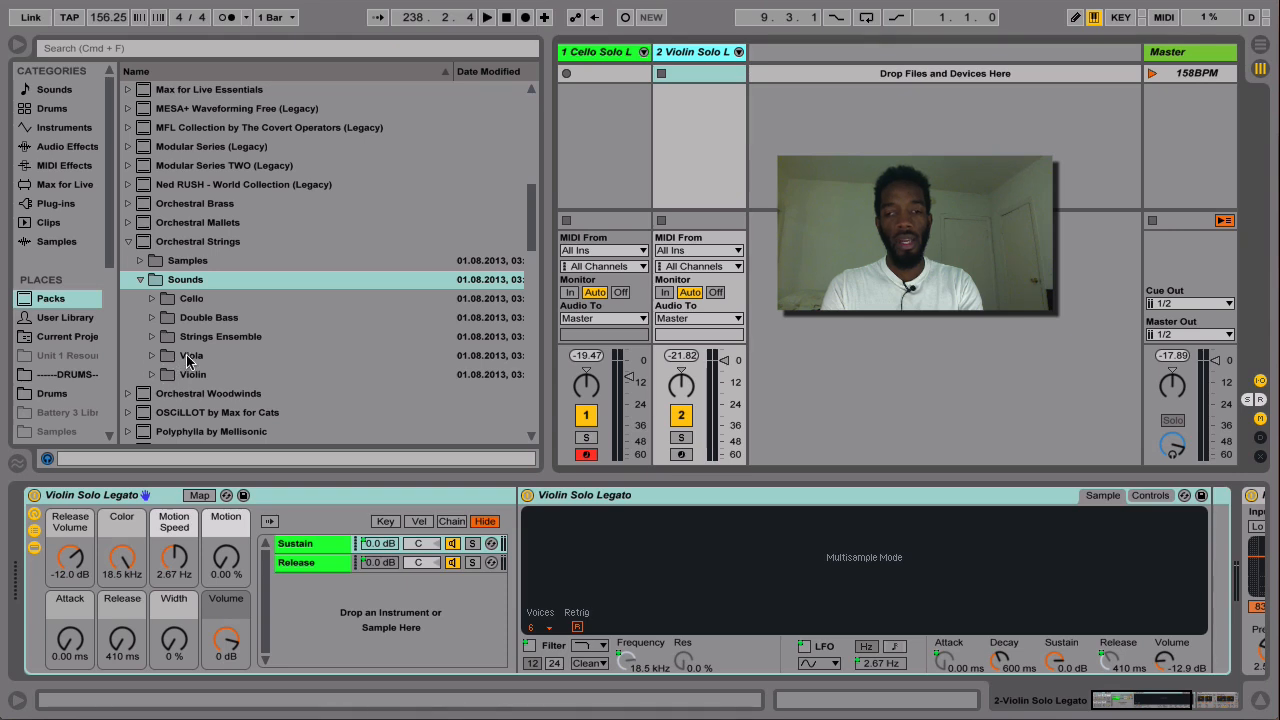
left_click(152, 374)
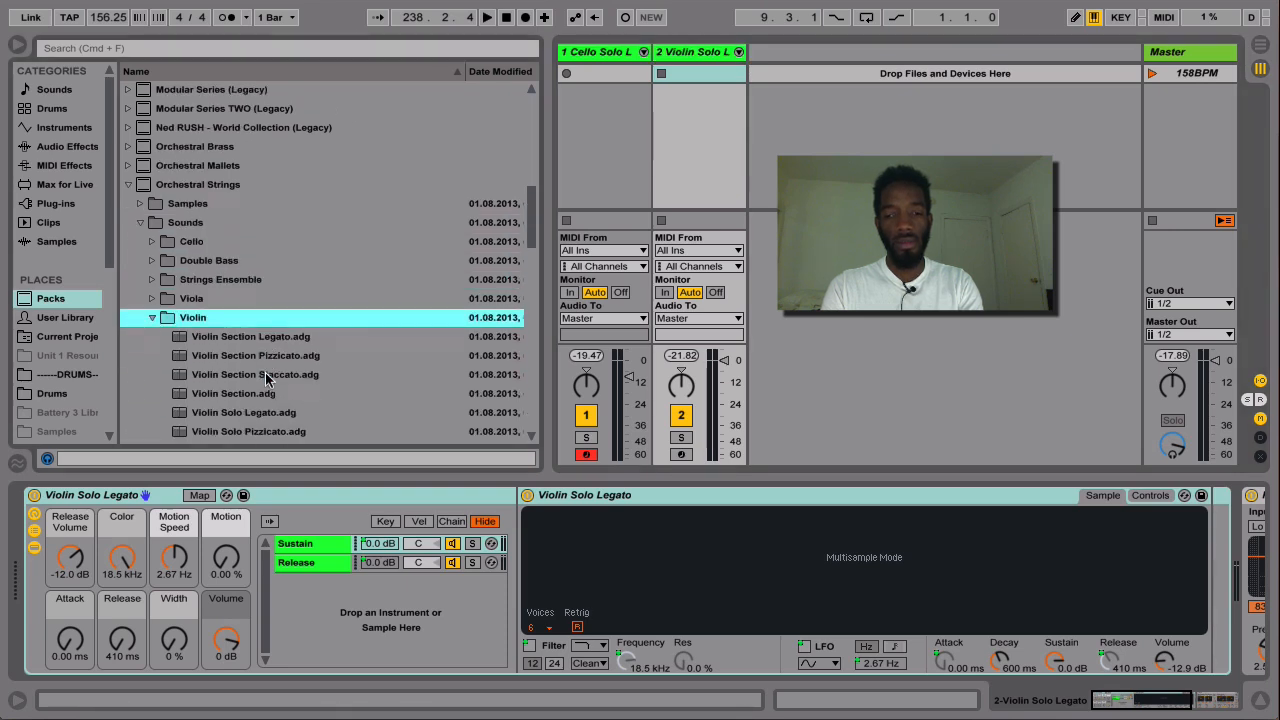
left_click(282, 393)
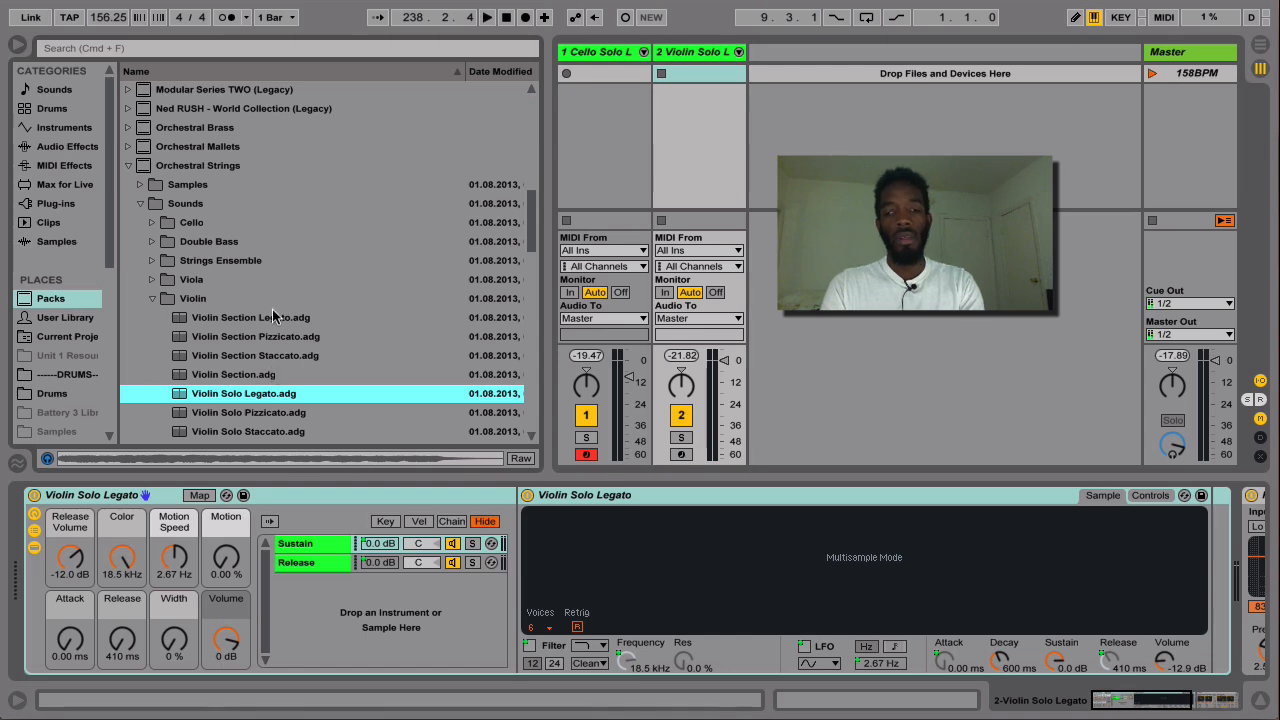
left_click(152, 298)
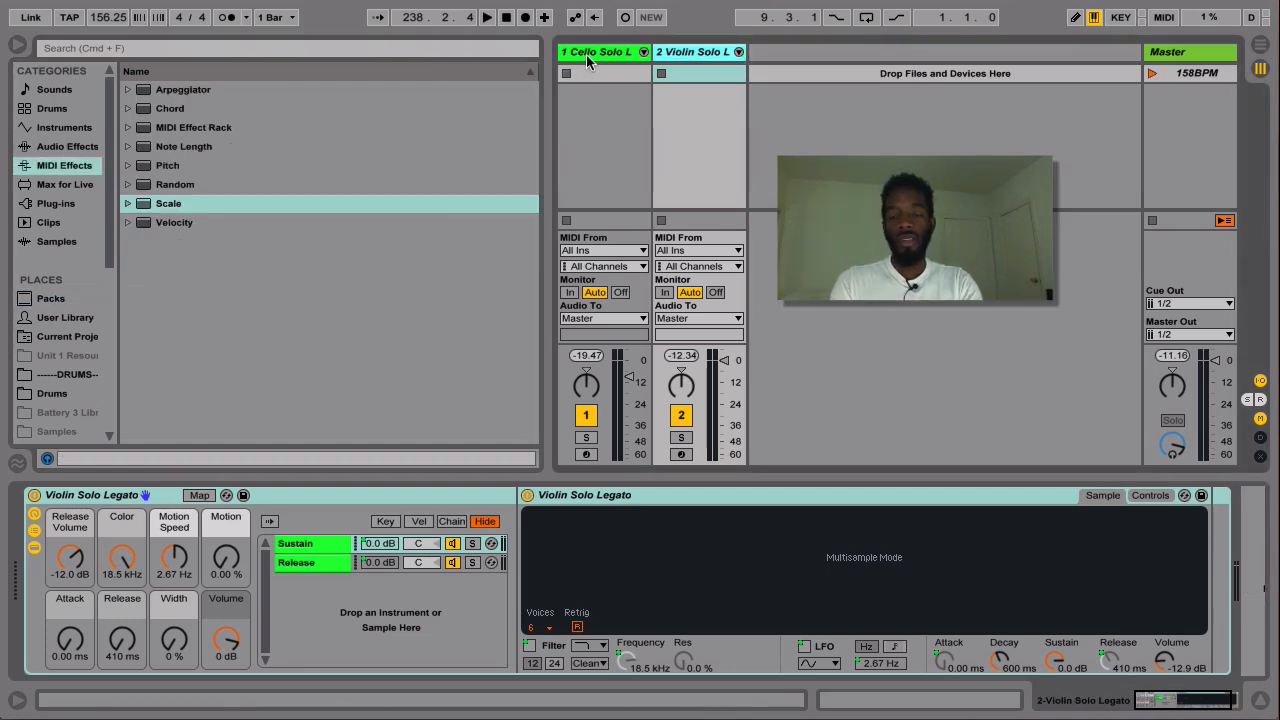
Step: Add the Pitch MIDI effect before the instrument on the Violin Solo Legato track and set its pitch to +4 st
left_click(586, 55)
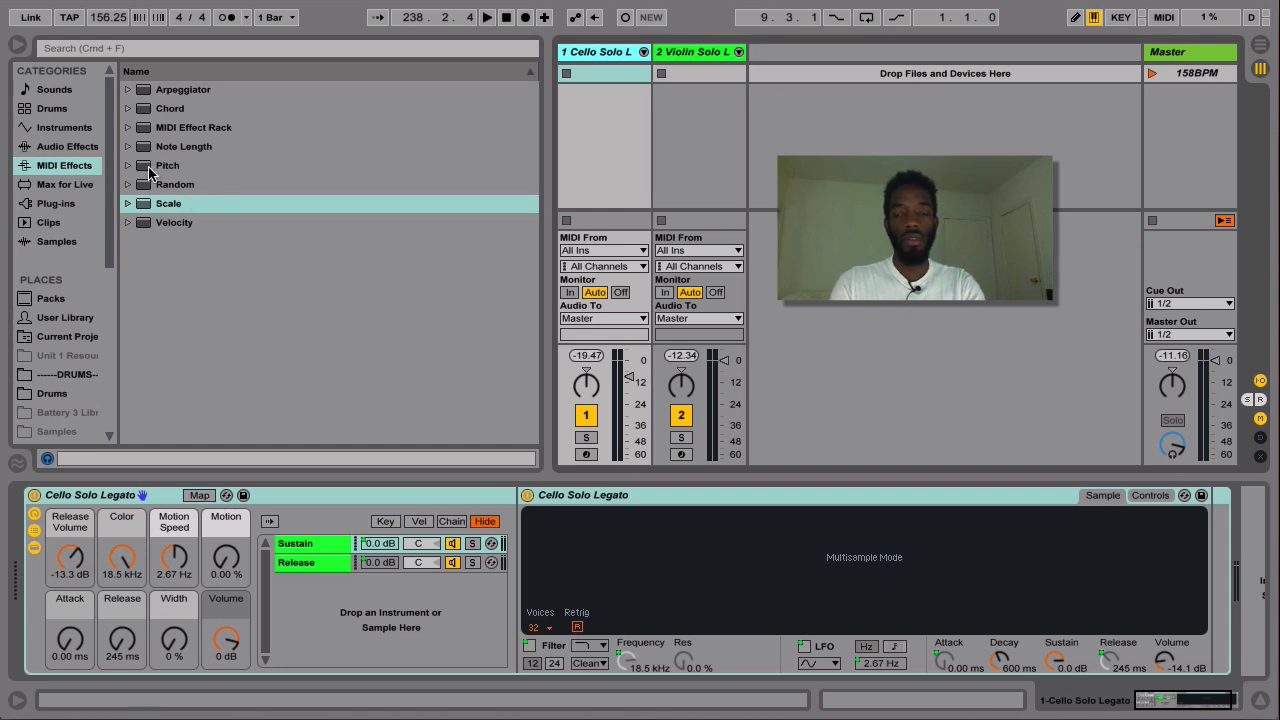
left_click_drag(150, 167, 687, 136)
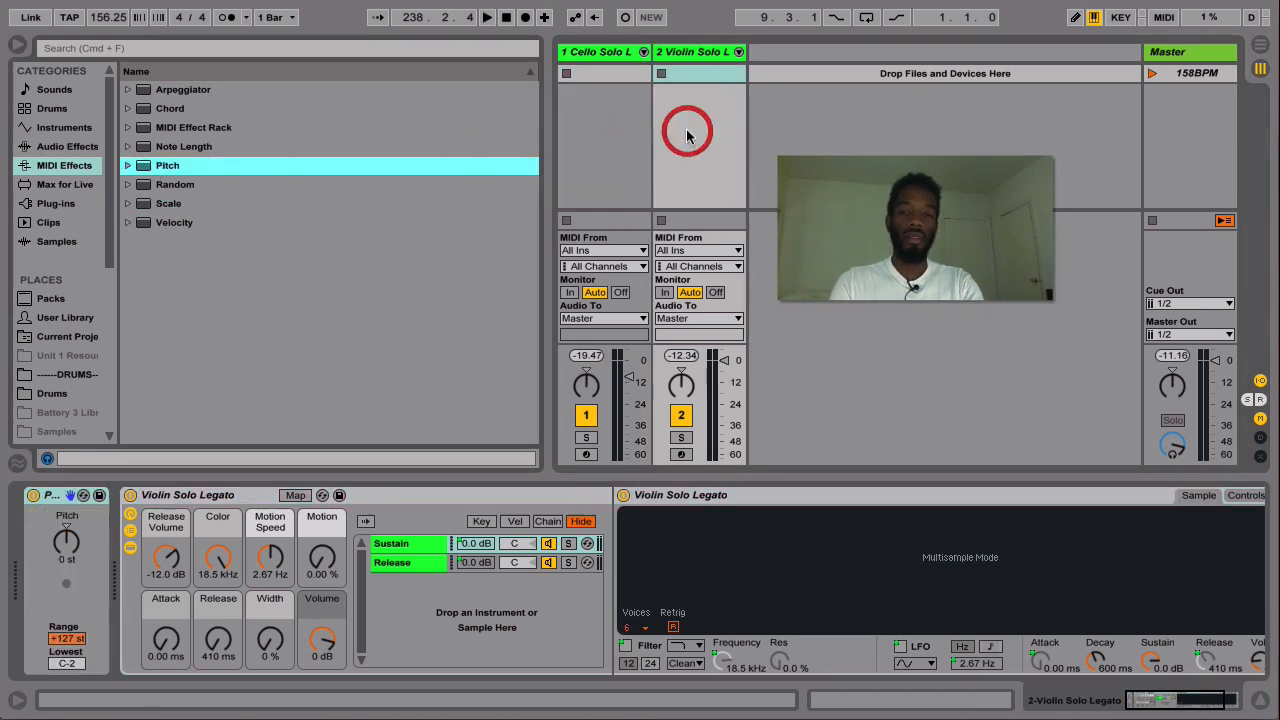
left_click(67, 545)
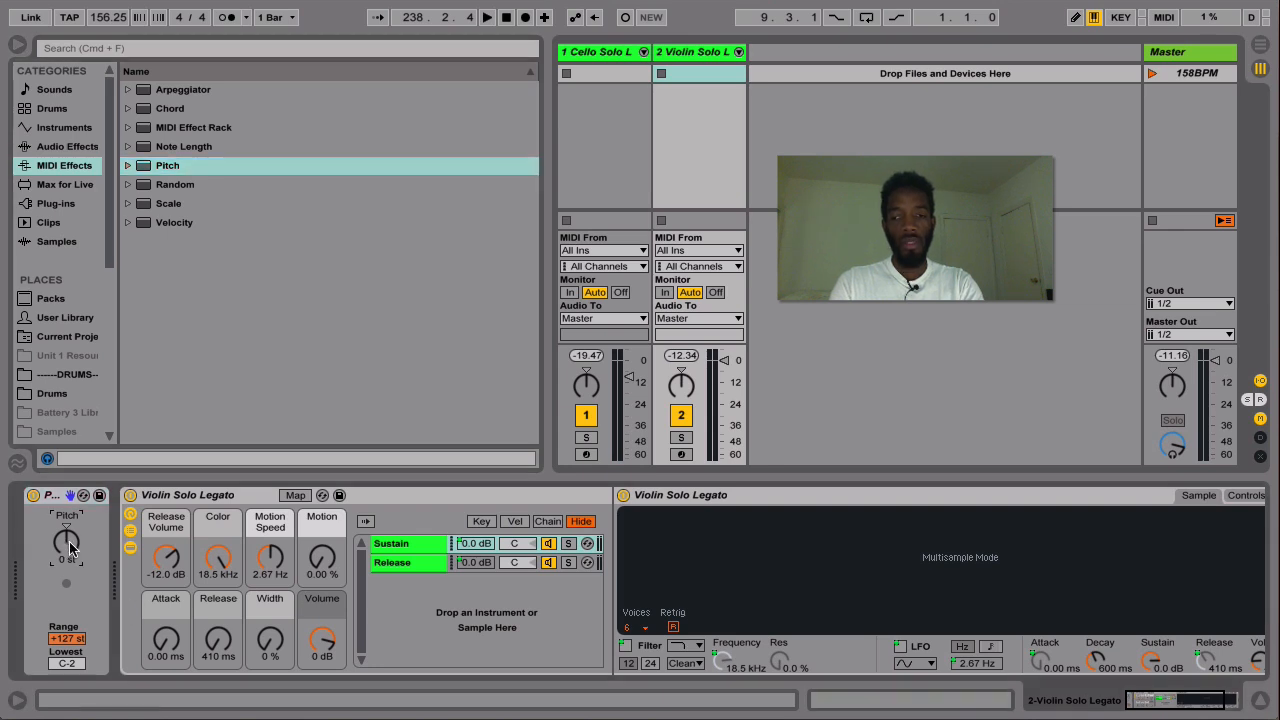
type("4")
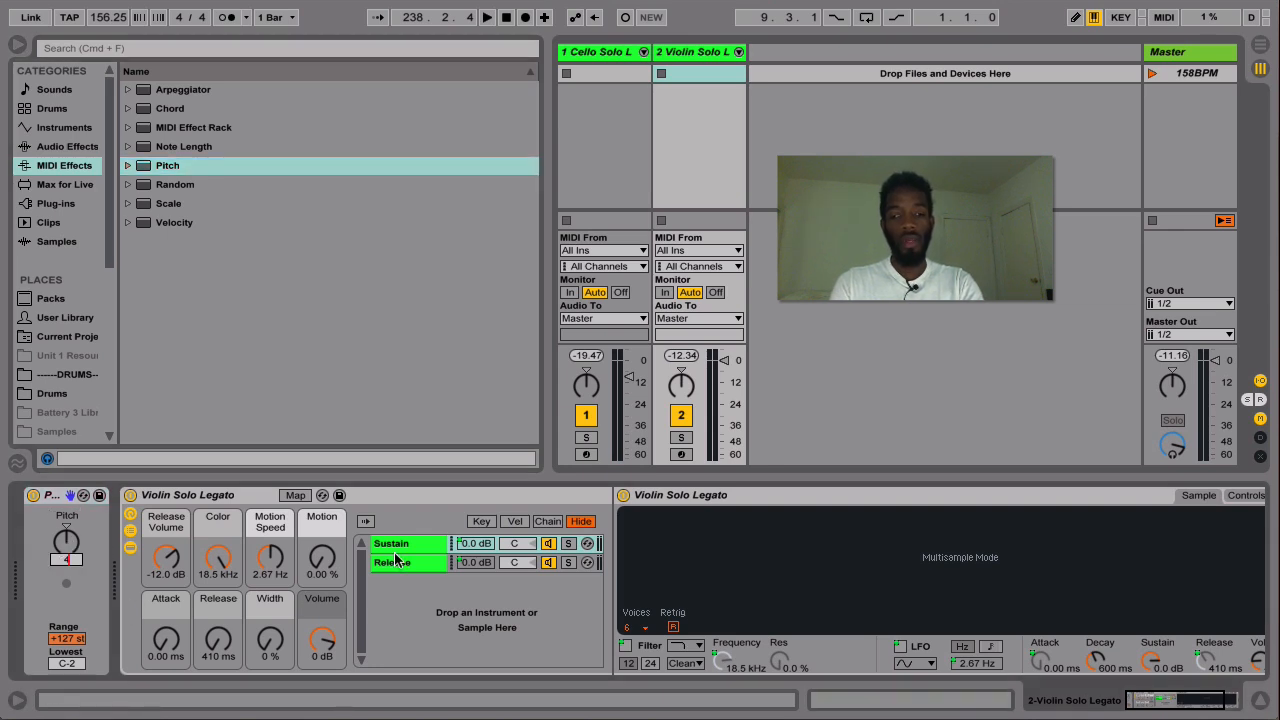
key("Return")
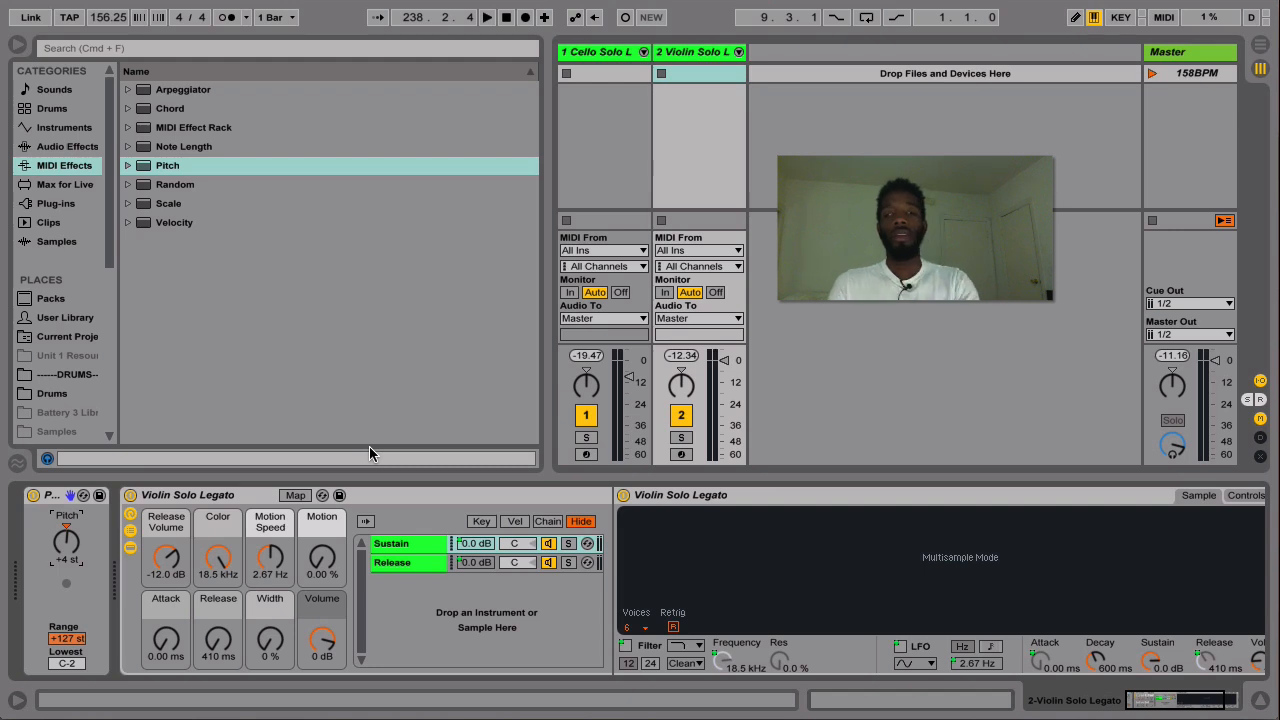
Step: Insert the C Major preset of the Scale MIDI effect between Pitch and the violin instrument
left_click(143, 209)
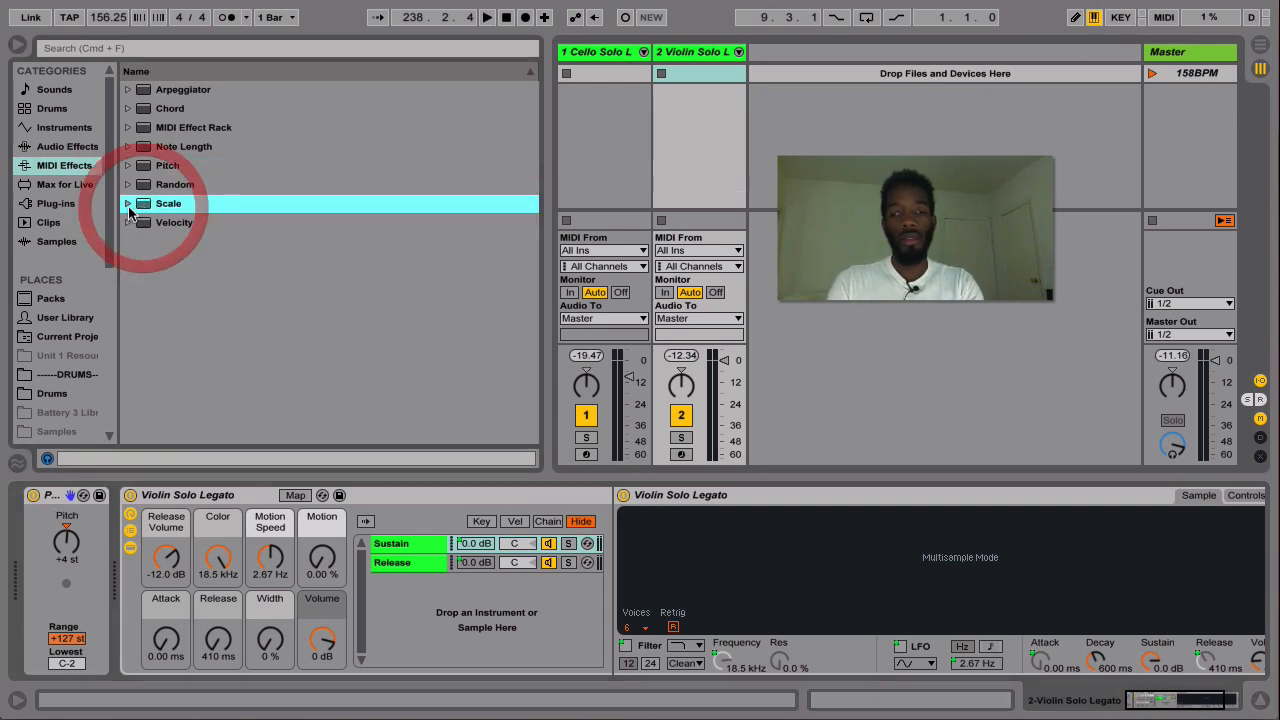
left_click(128, 202)
scroll(212, 262, "down", 3)
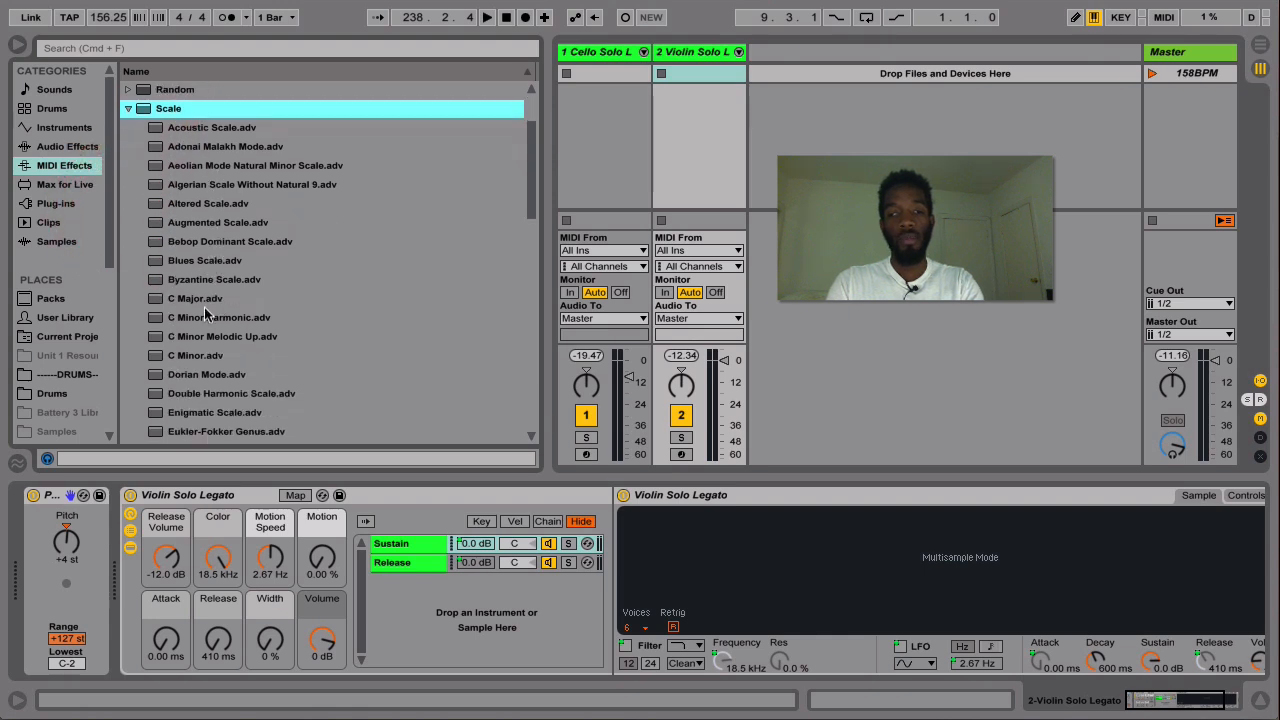
left_click(162, 300)
left_click_drag(157, 317, 111, 521)
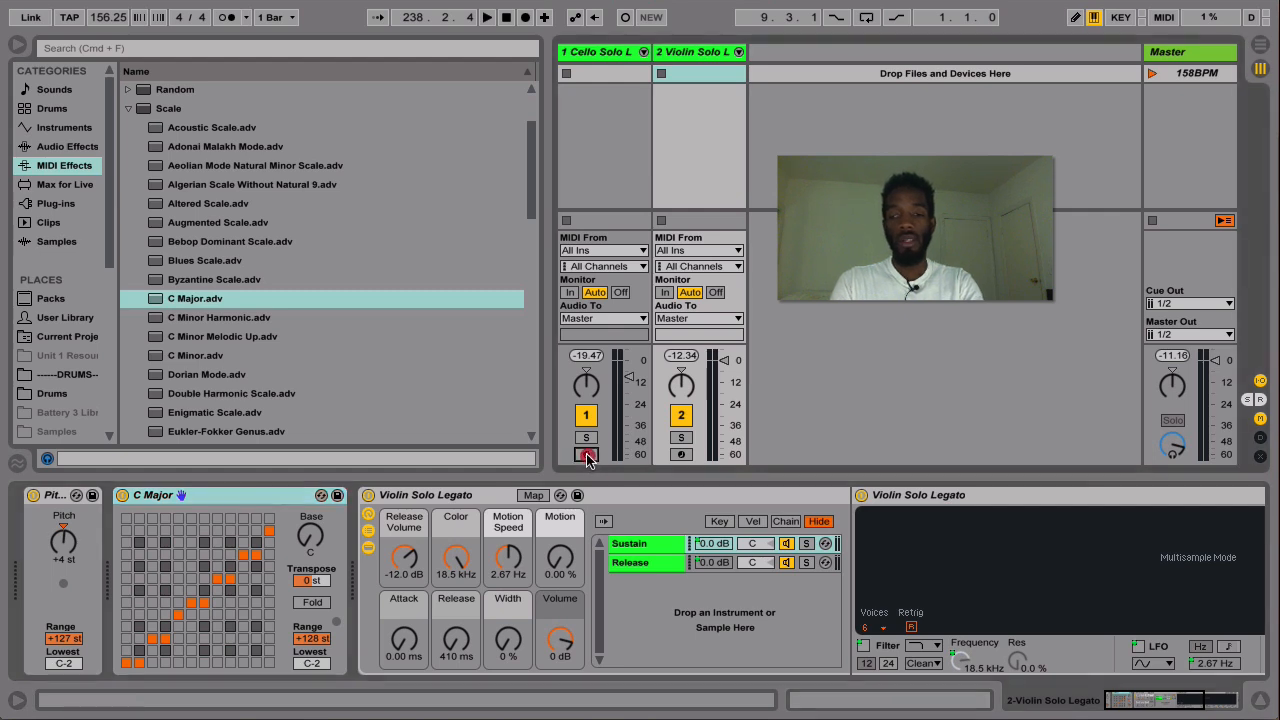
Step: Arm the cello track for recording, and set the violin track's MIDI input to 1-Cello Solo Legato with monitoring set to In
left_click(587, 455)
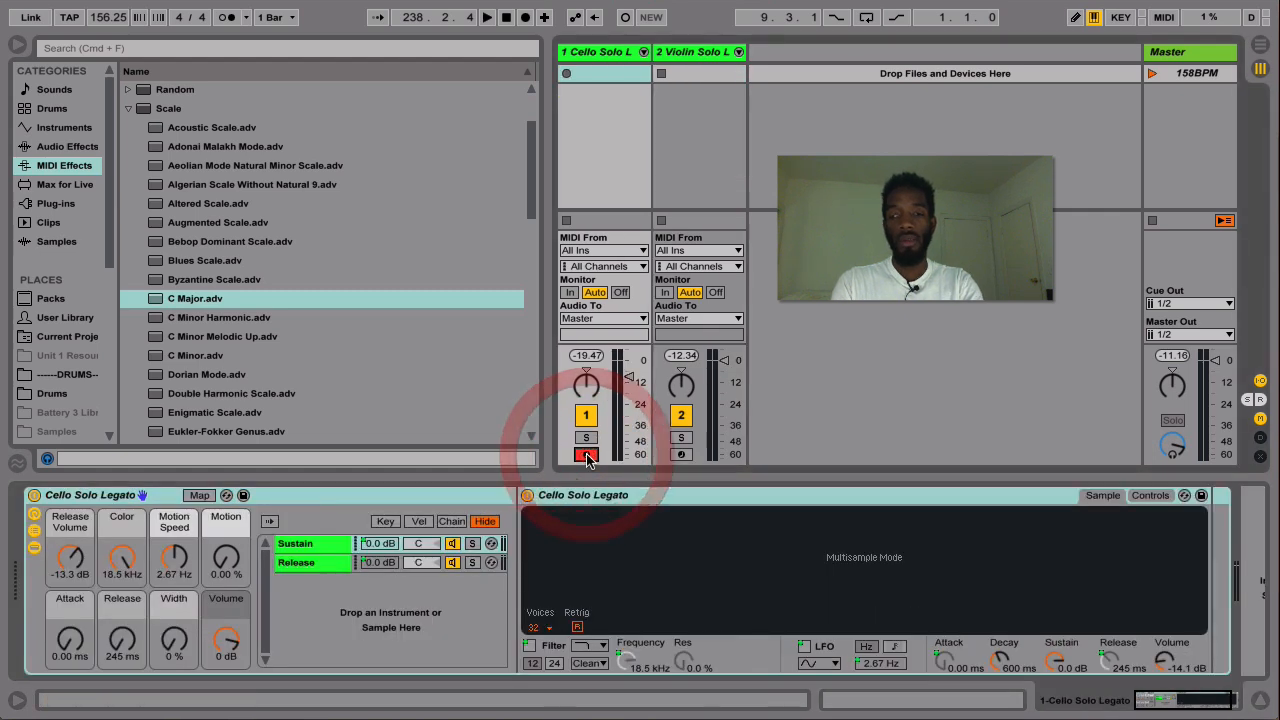
left_click(720, 250)
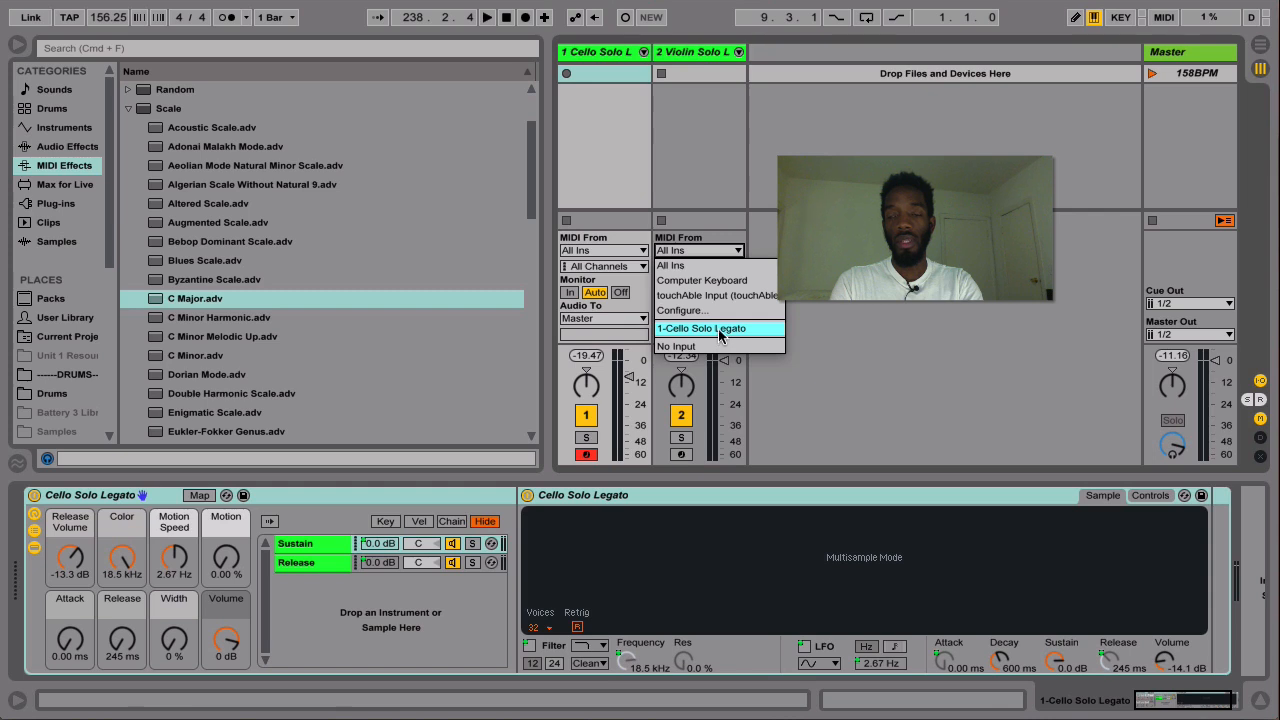
left_click(720, 329)
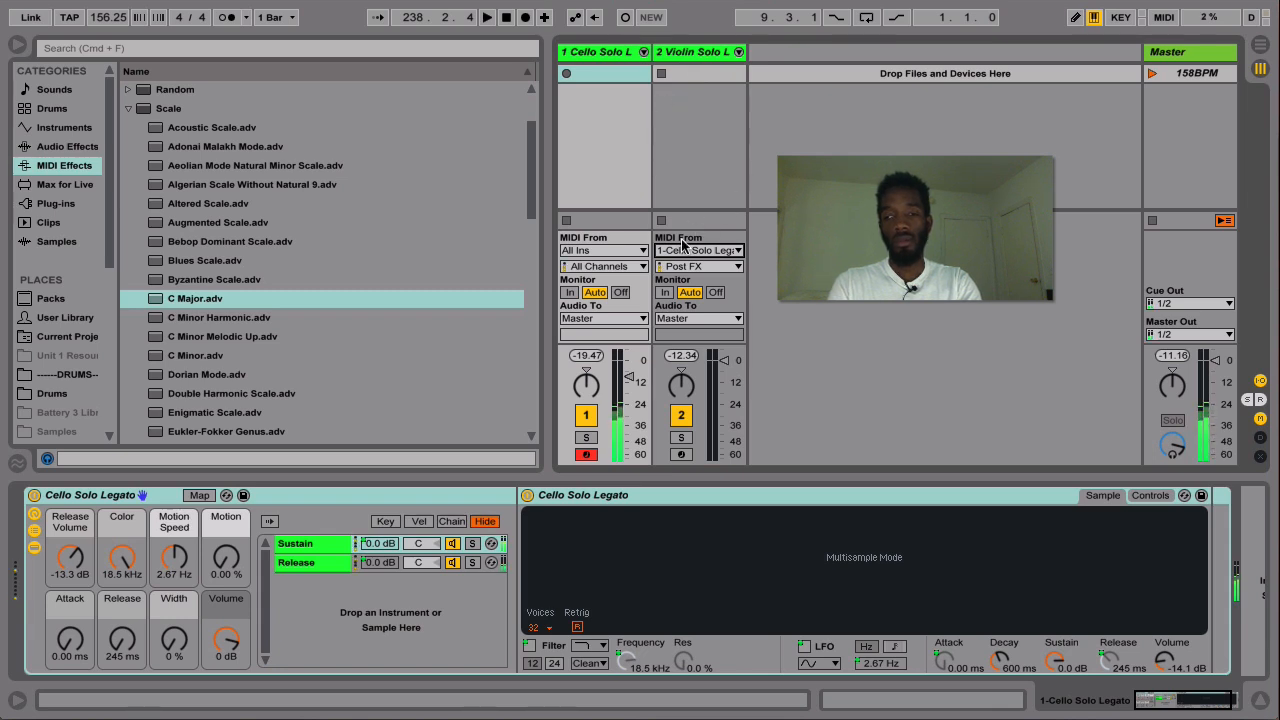
left_click(665, 292)
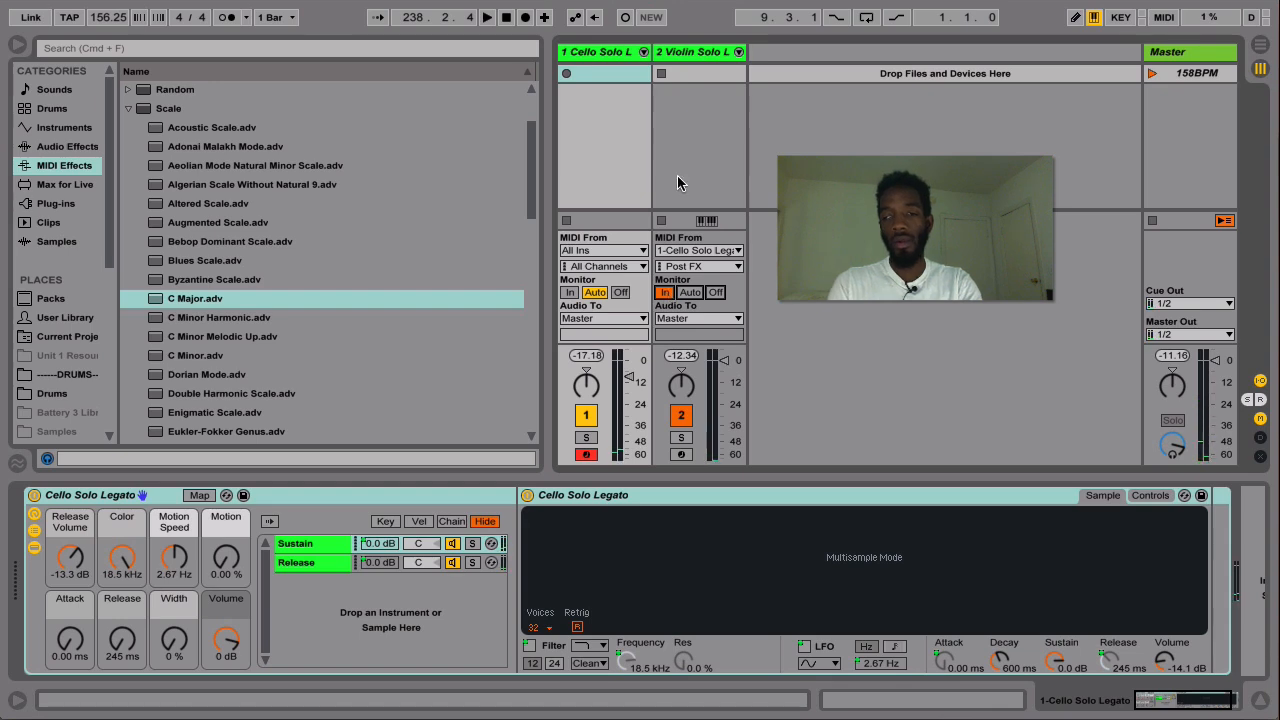
Step: Review the violin track's device chain and insert a return track into the set
left_click(700, 58)
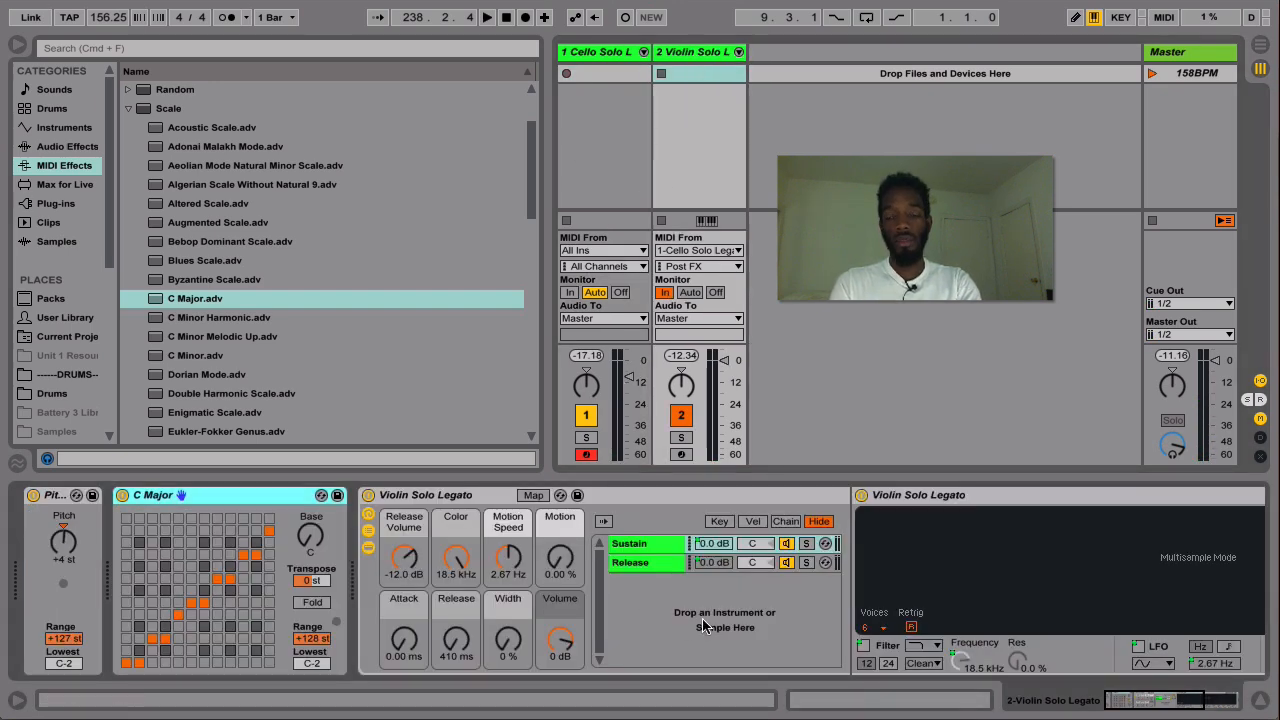
scroll(702, 625, "right", 5)
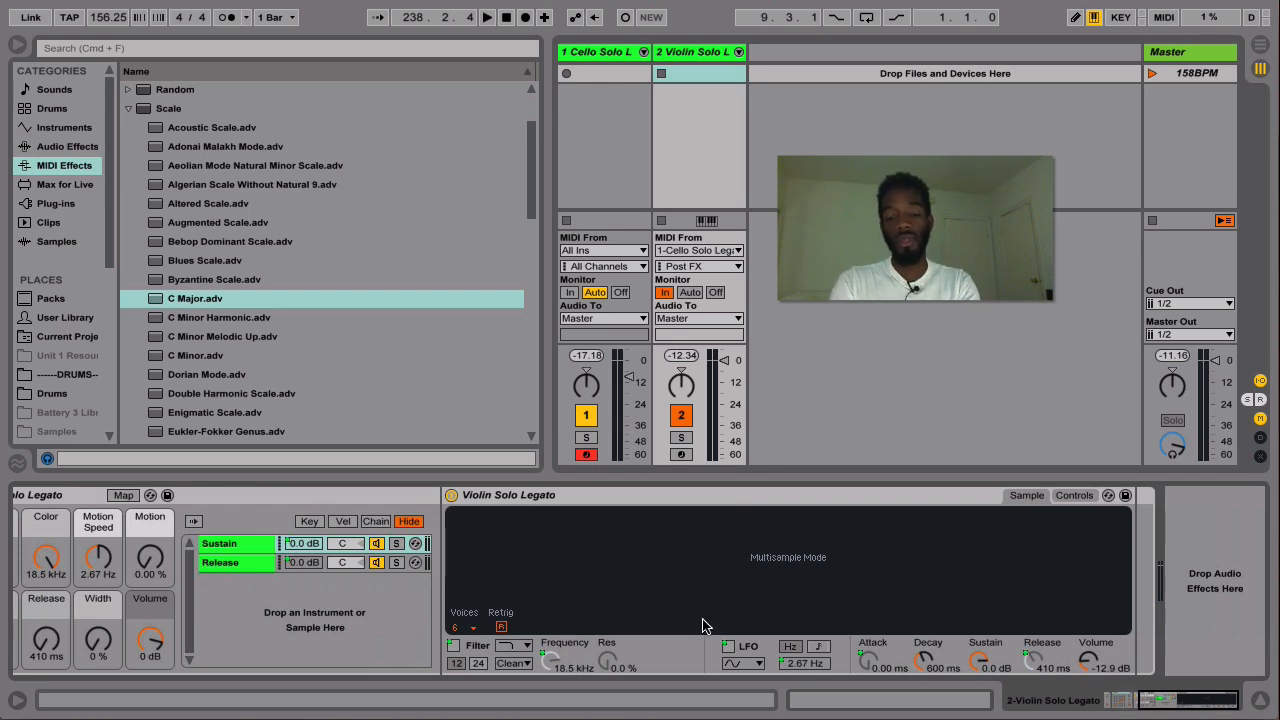
left_click(207, 0)
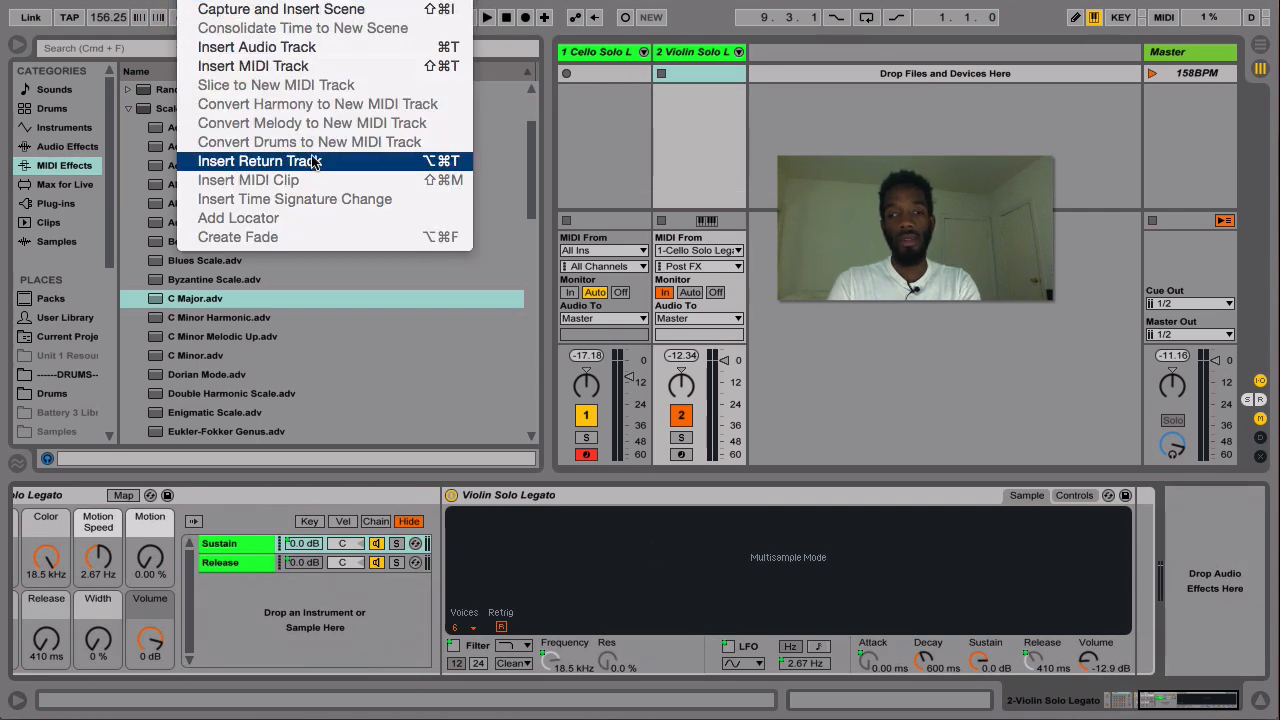
left_click(451, 170)
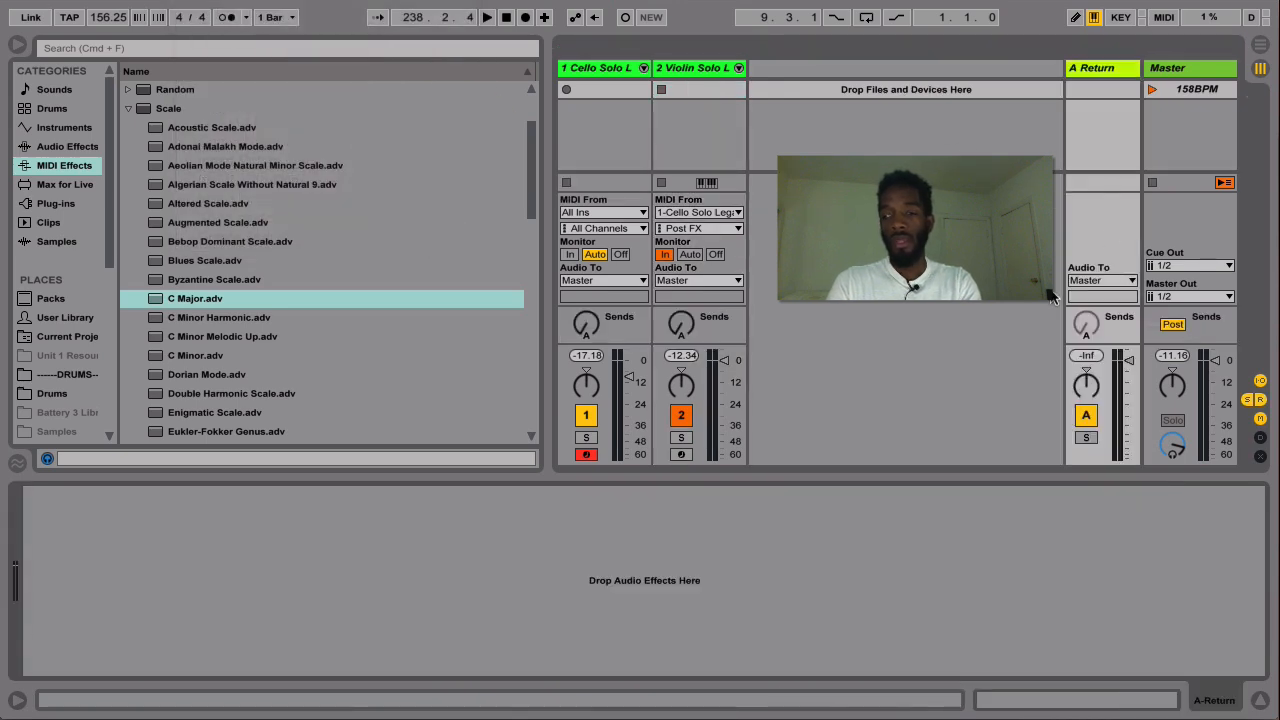
Step: Try routing the violin track's audio to Sends Only with send A fully raised, and restore its output to Master and its send to minimum
left_click(704, 280)
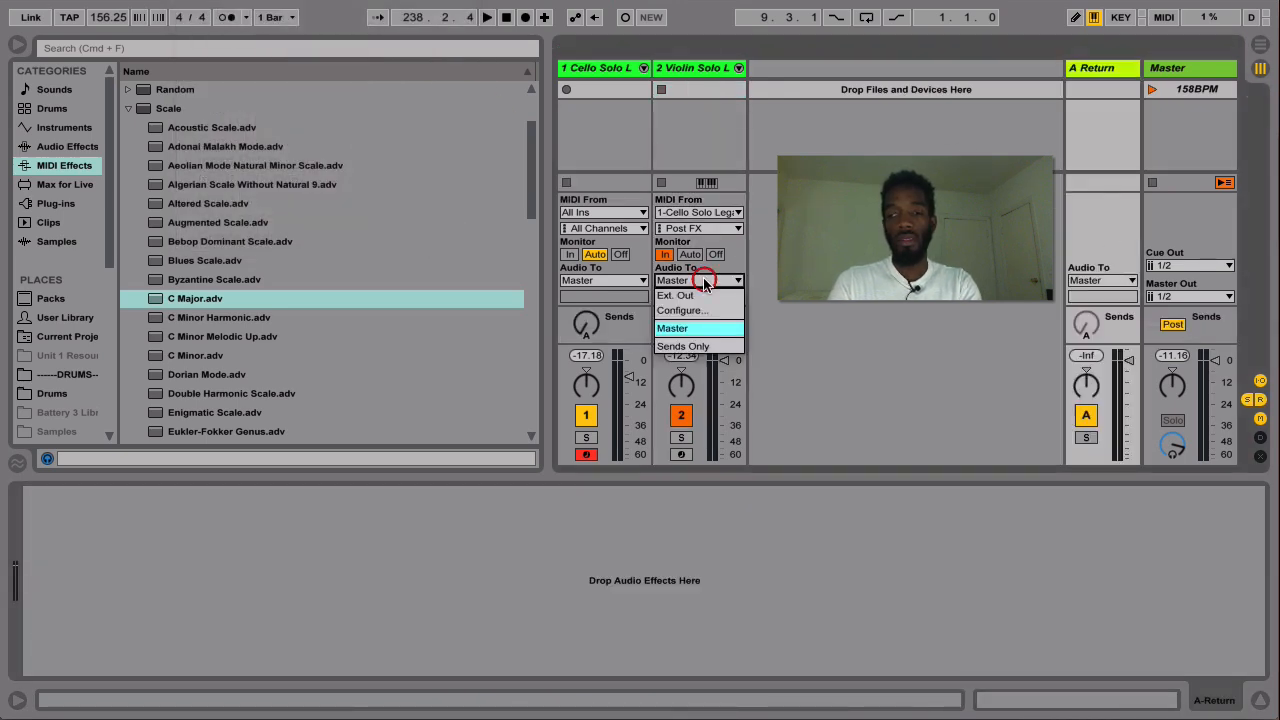
left_click(697, 346)
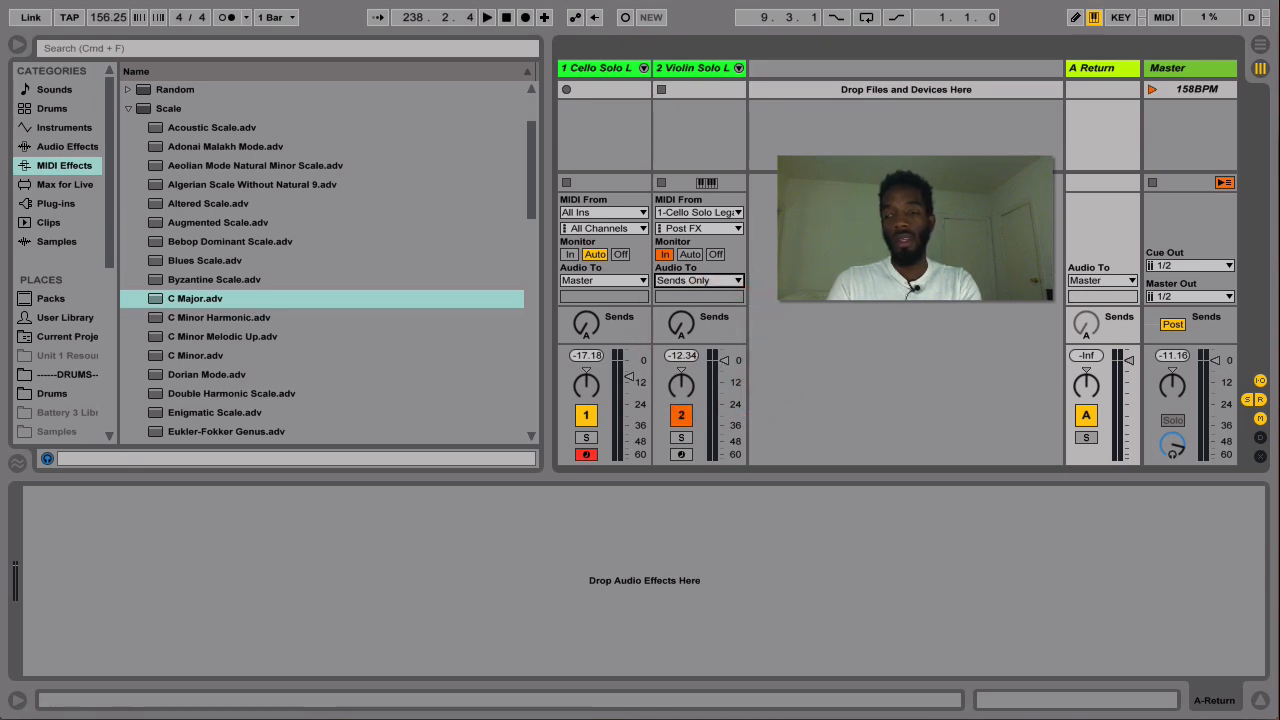
left_click_drag(681, 324, 681, 214)
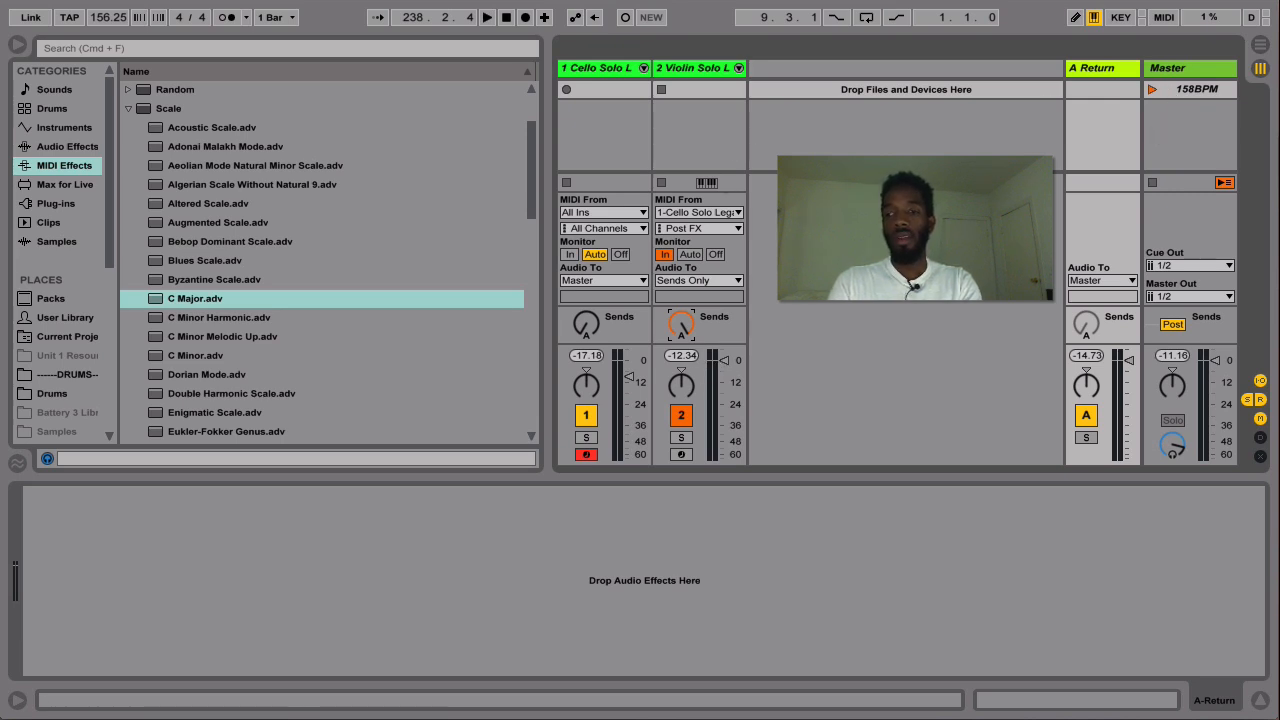
left_click(700, 282)
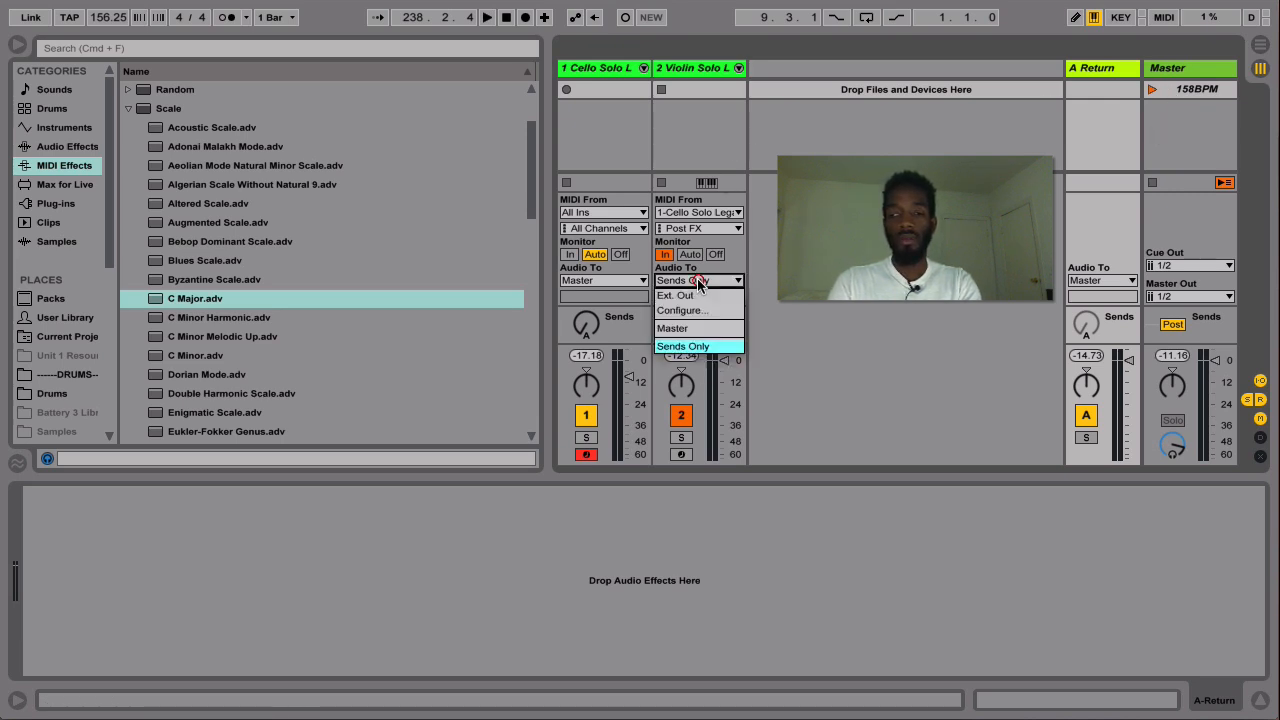
left_click(698, 328)
Step: Add the Reverb audio effect at the end of the violin track's device chain
left_click(708, 88)
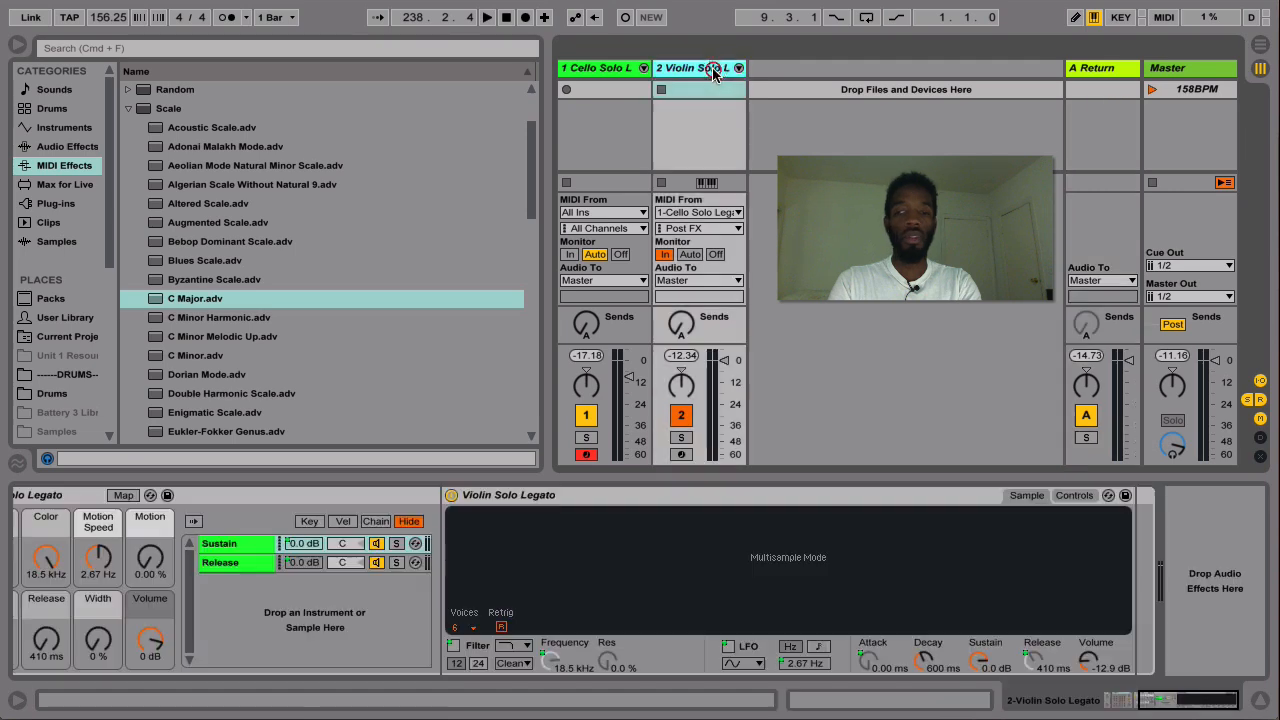
left_click(76, 147)
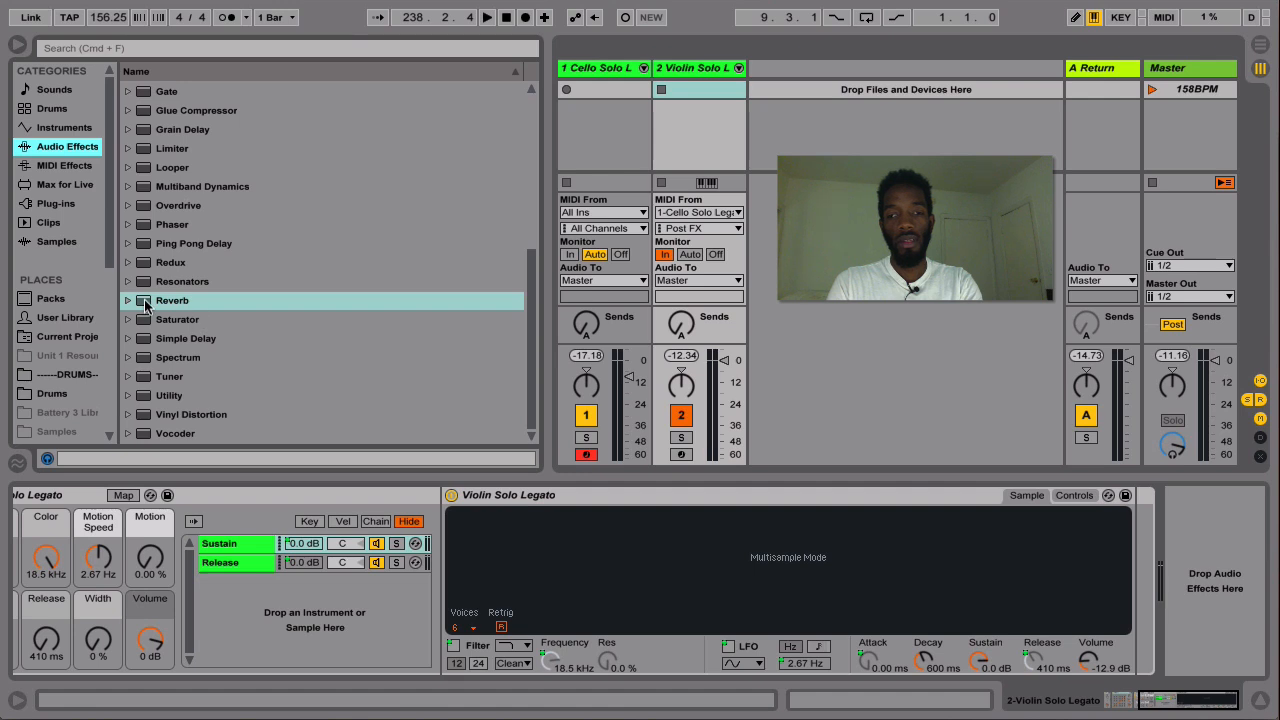
left_click_drag(143, 305, 1165, 565)
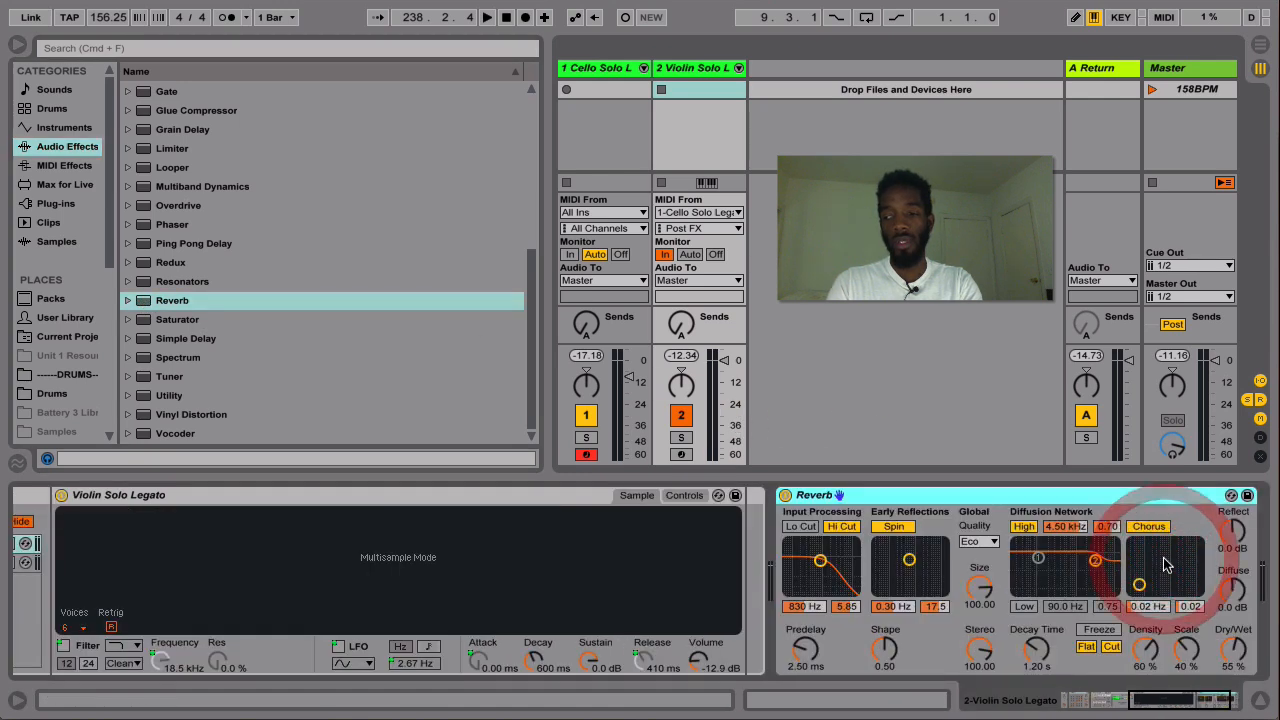
Step: Browse the Reverb's Room presets in hot-swap mode and load Large Chamber on the violin track
left_click(1231, 496)
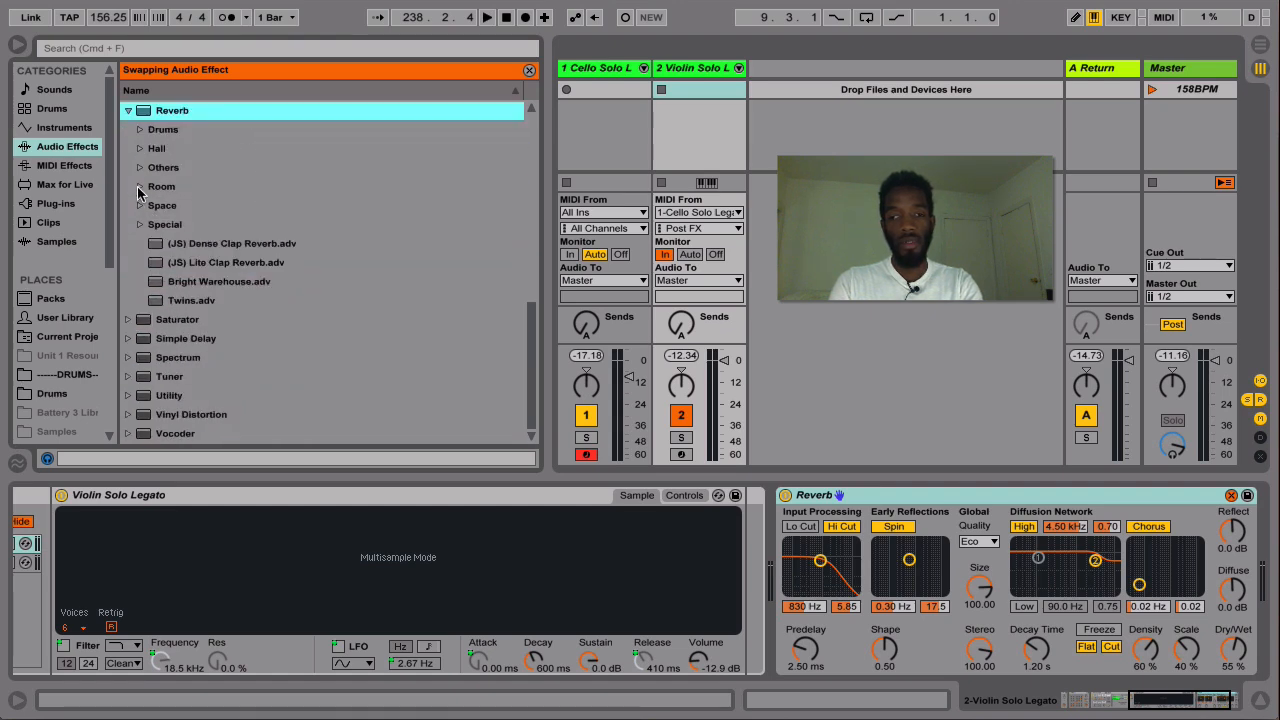
left_click(139, 187)
scroll(225, 272, "down", 5)
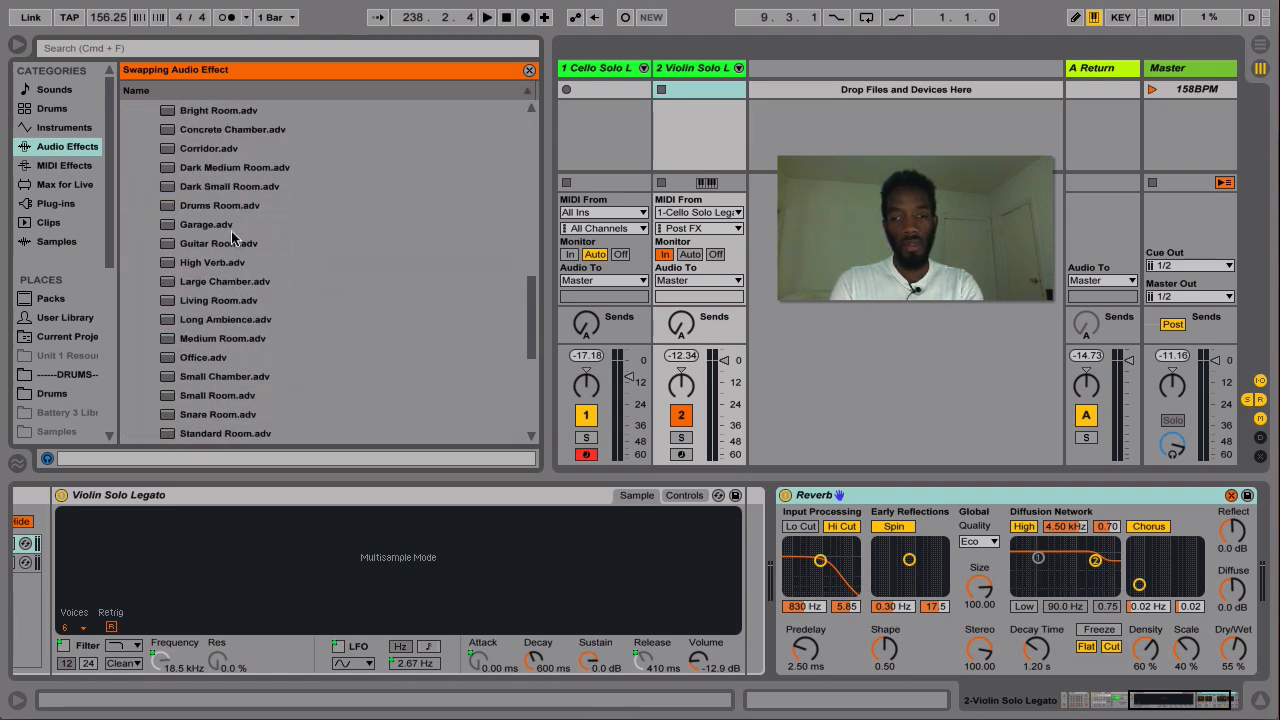
scroll(222, 307, "down", 1)
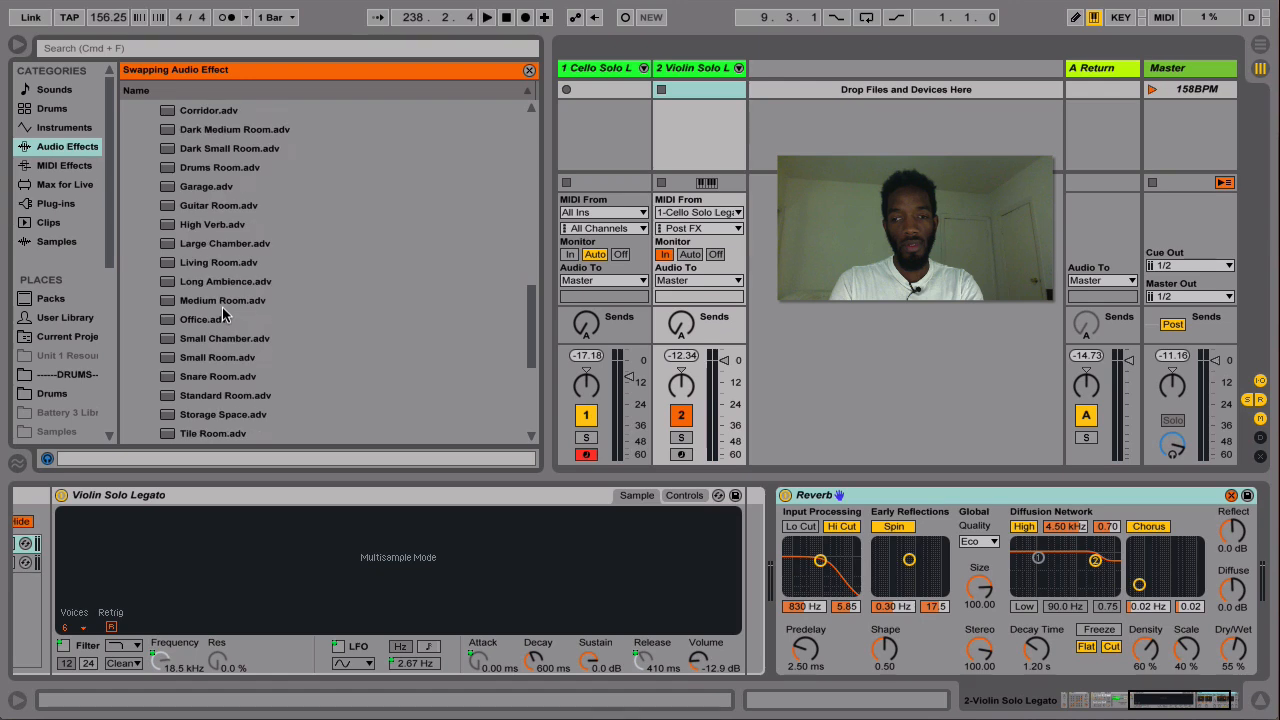
double_click(240, 246)
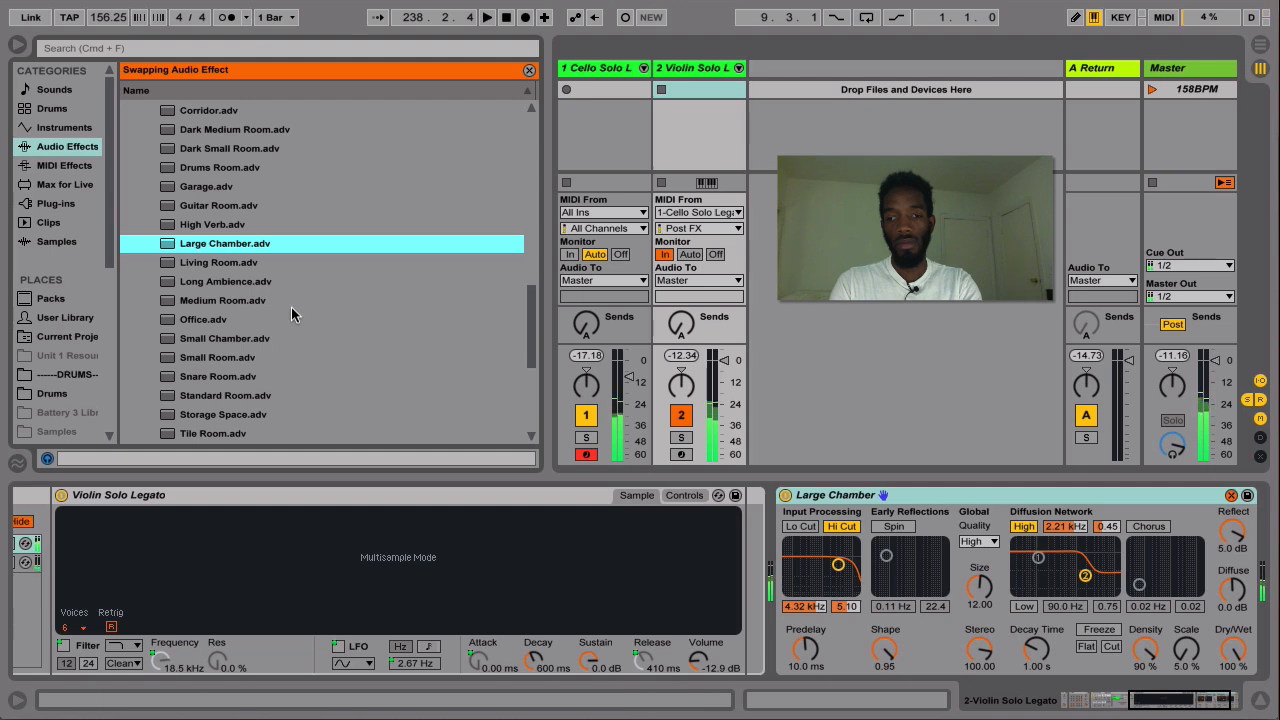
Step: Try the Bright Room and Big Room presets on the violin track's reverb
scroll(234, 365, "down", 4)
scroll(234, 365, "up", 9)
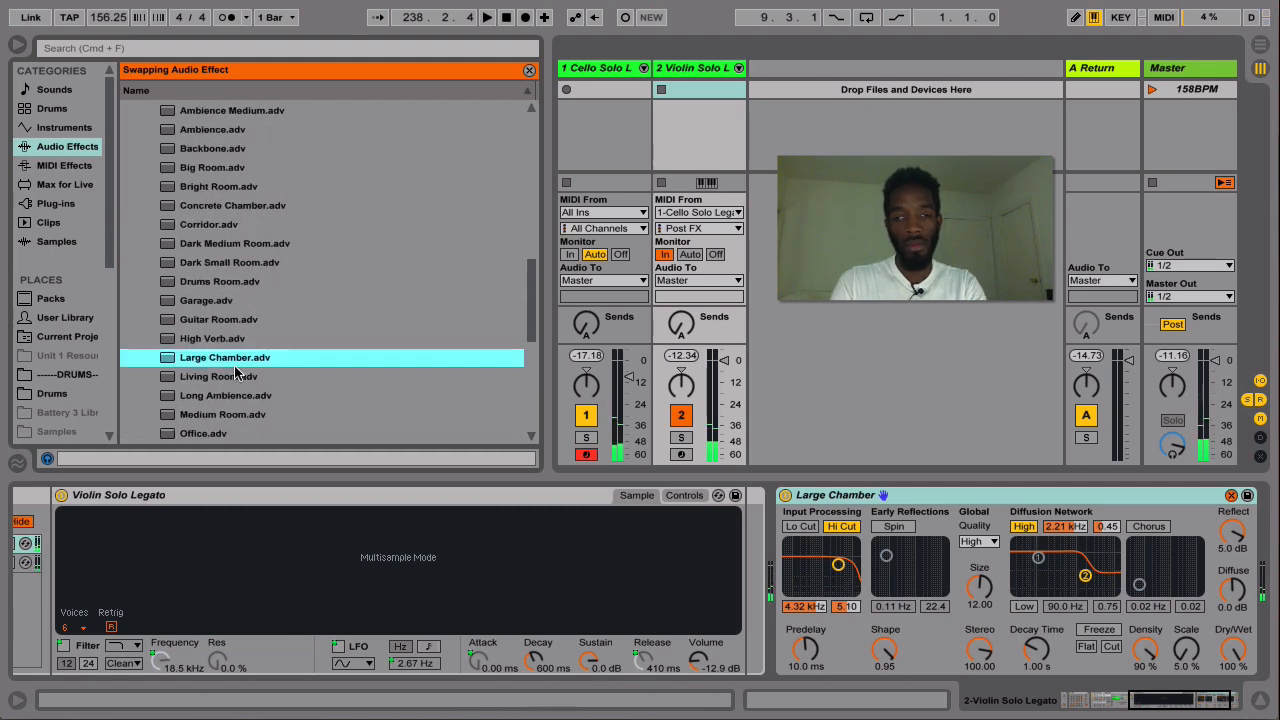
left_click(239, 284)
left_click(239, 286)
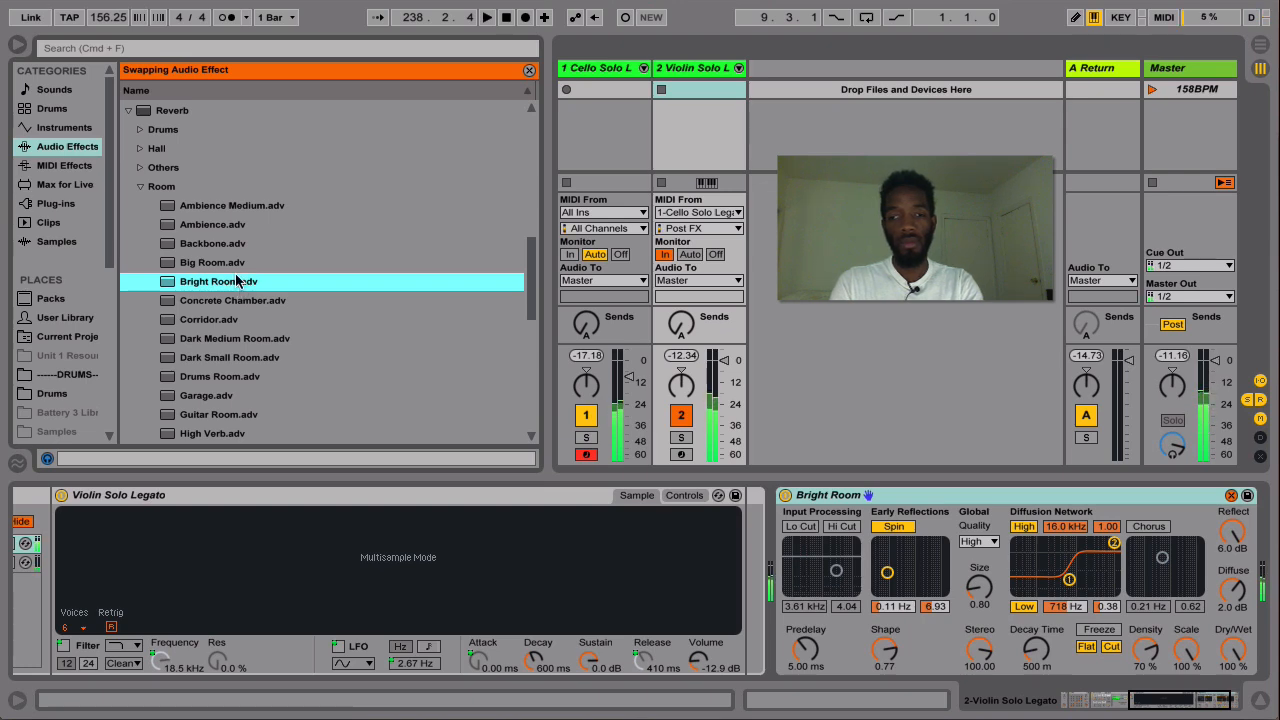
left_click(226, 265)
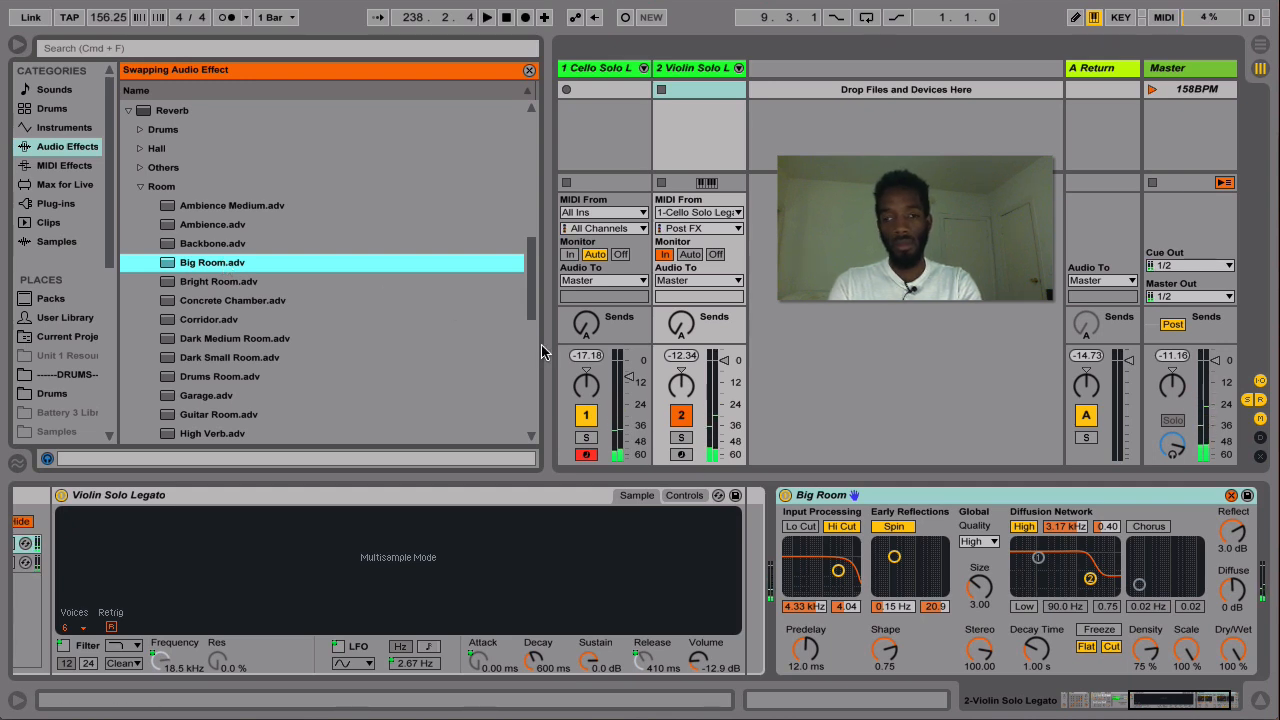
Step: Load the Ambience preset on the violin's reverb, and bypass and re-enable the device to compare the sound
left_click(174, 225)
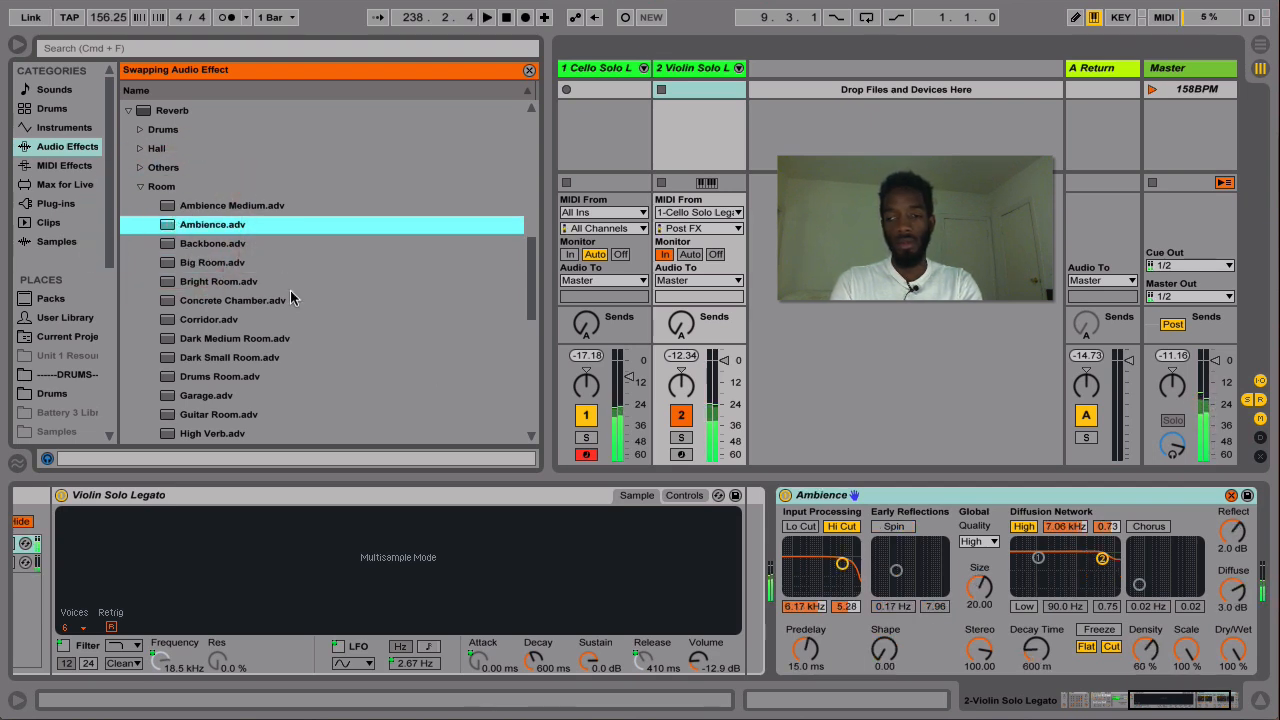
left_click(786, 495)
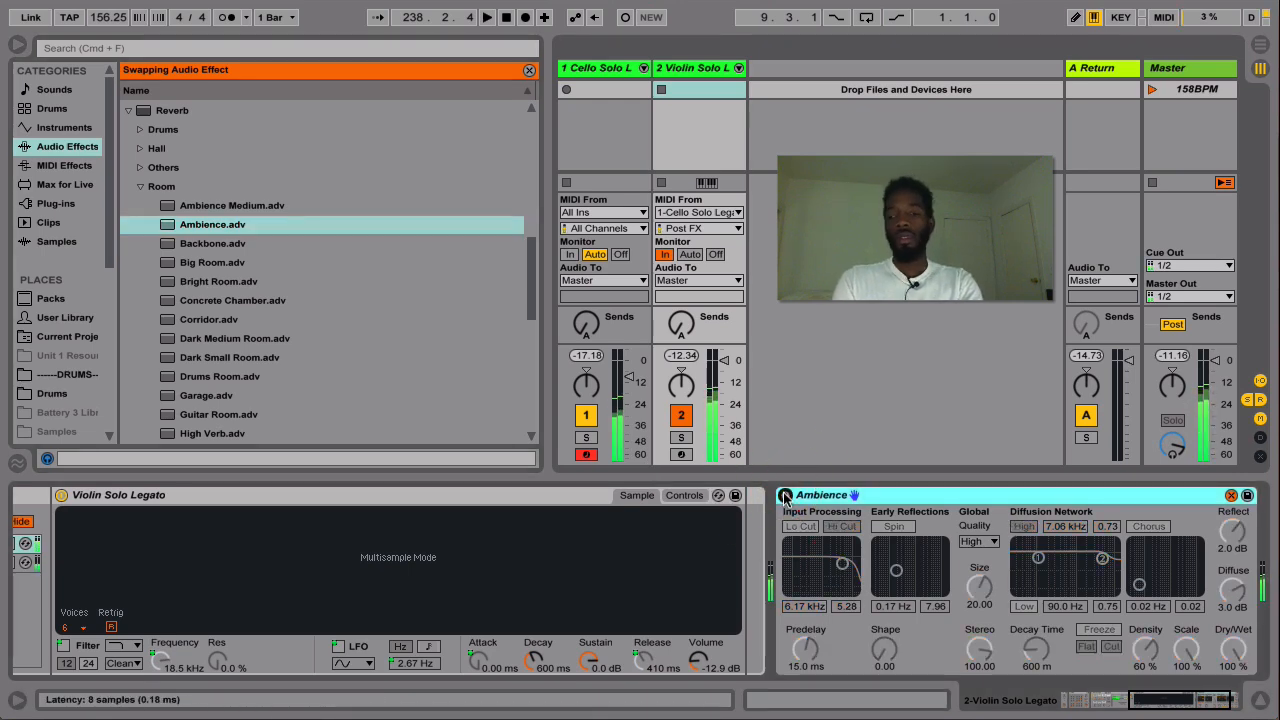
left_click(786, 495)
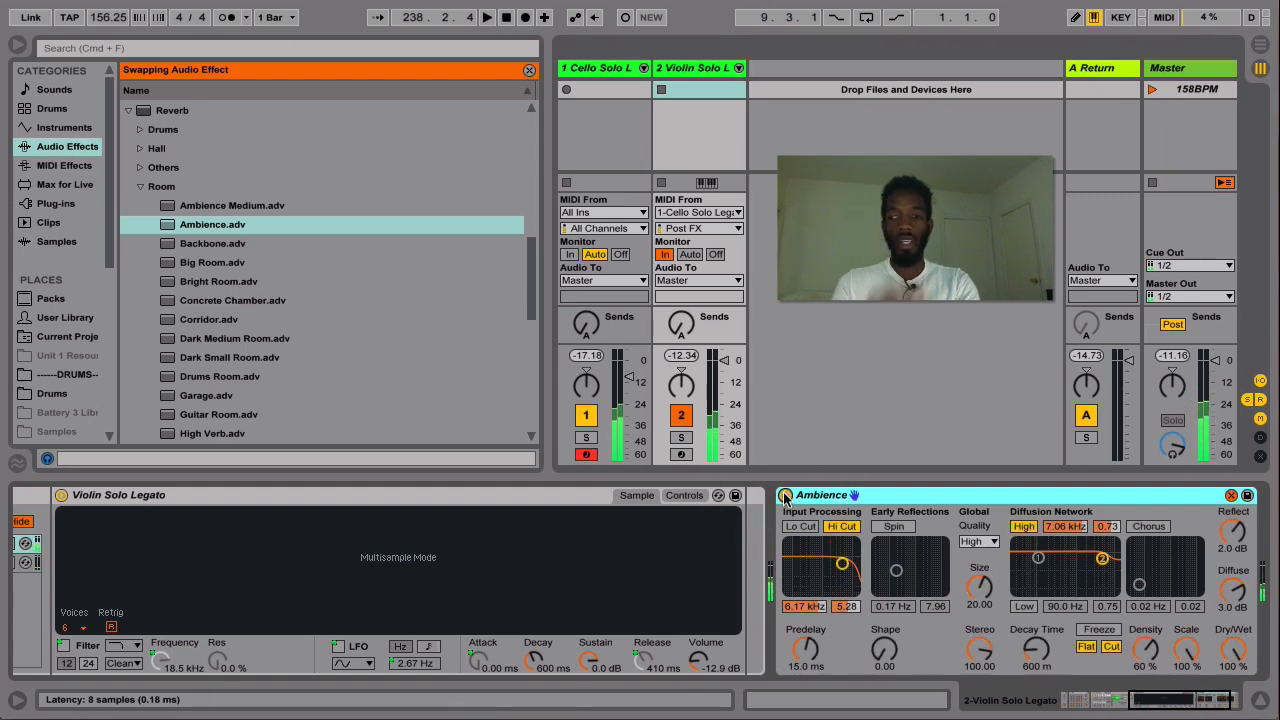